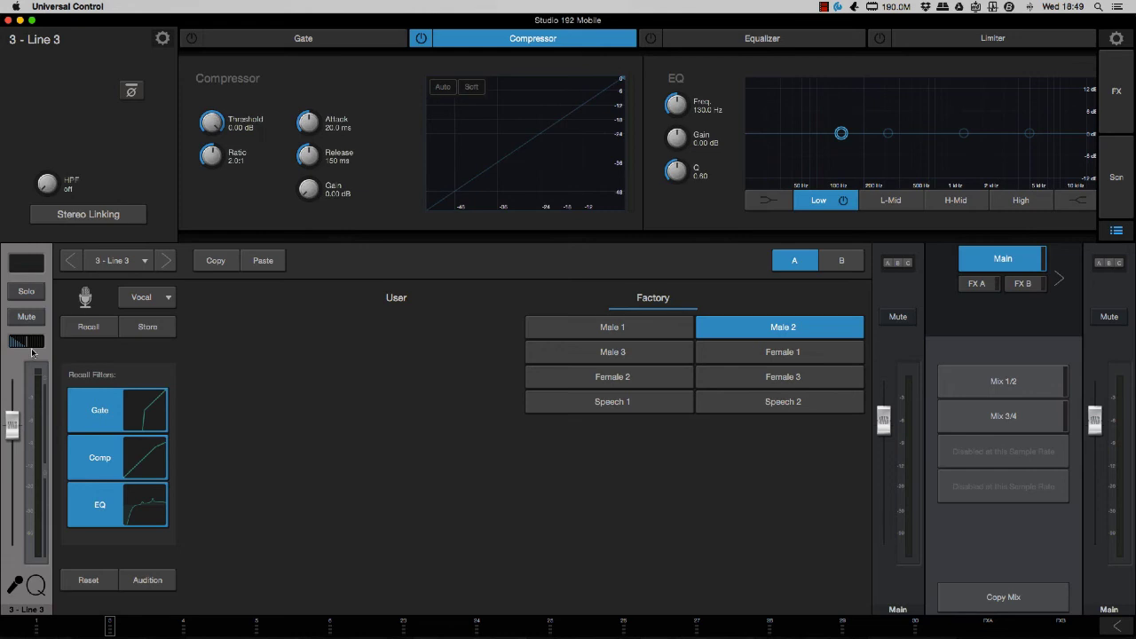
# Try the pan, mute and solo controls of the Line 3 channel, restoring each one.
pyautogui.moveTo(30, 348); pyautogui.dragTo(24, 348)
pyautogui.click(27, 317)
pyautogui.click(27, 317)
pyautogui.click(27, 292)
pyautogui.click(27, 292)
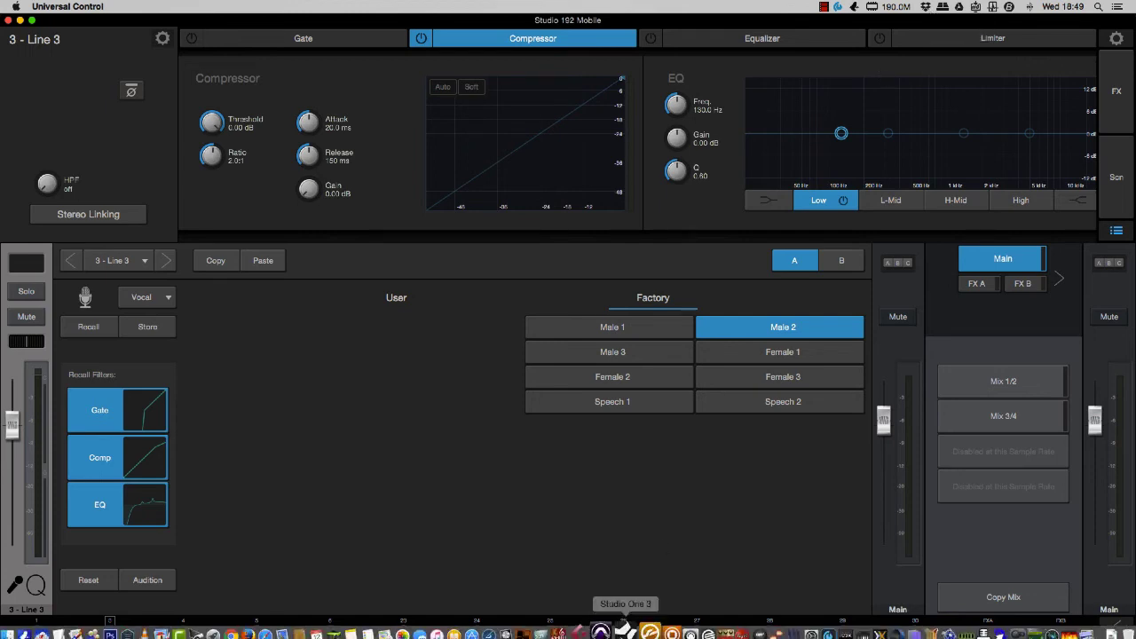
# Switch to Studio One 3, choose PreSonus Studio 192 Mobile as the playback device and create a new song.
pyautogui.click(626, 632)
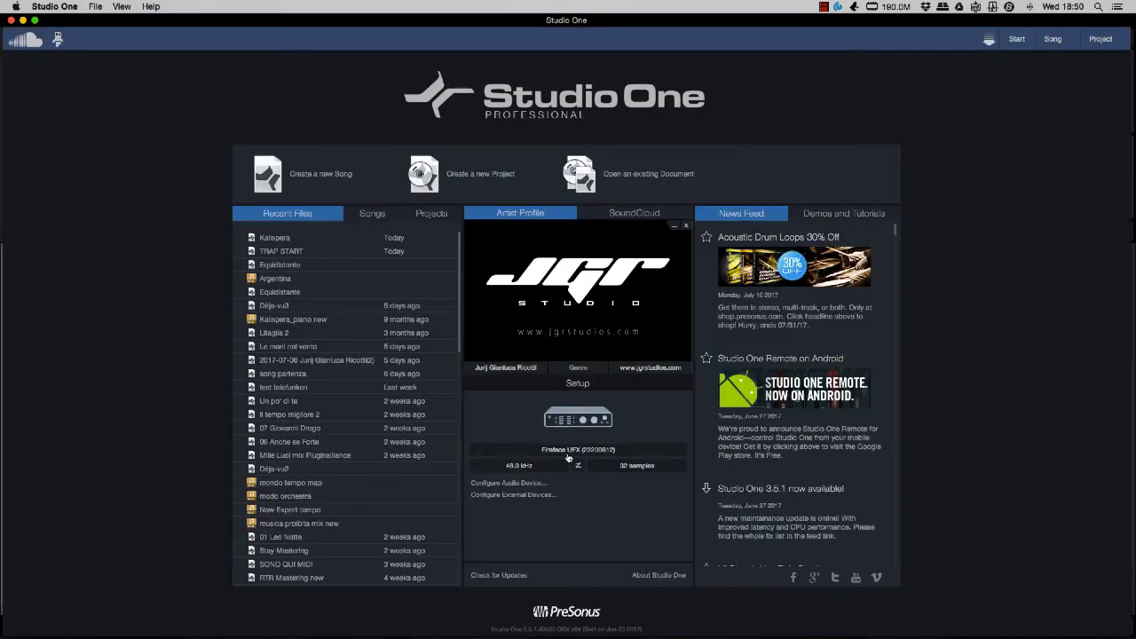
pyautogui.click(581, 451)
pyautogui.click(689, 139)
pyautogui.click(689, 211)
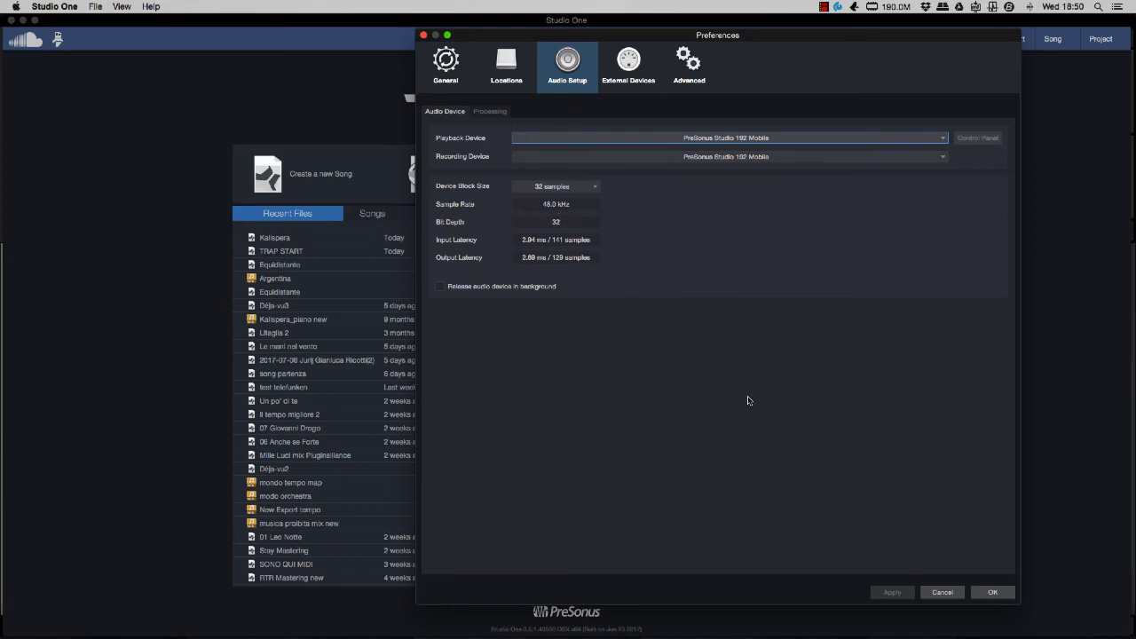
pyautogui.click(994, 594)
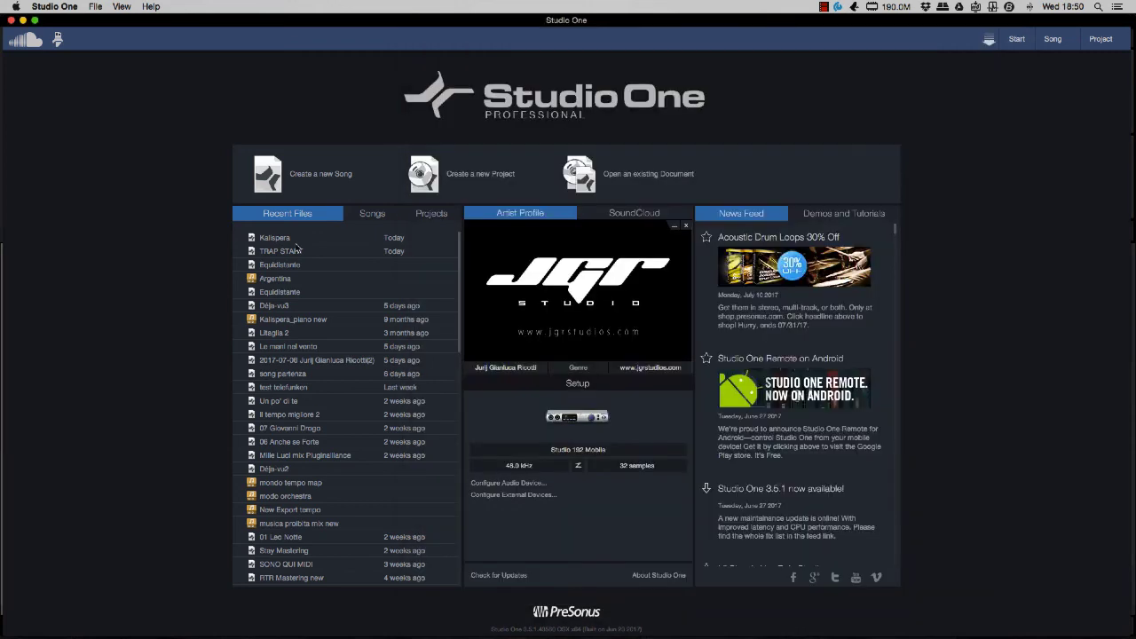
pyautogui.click(303, 177)
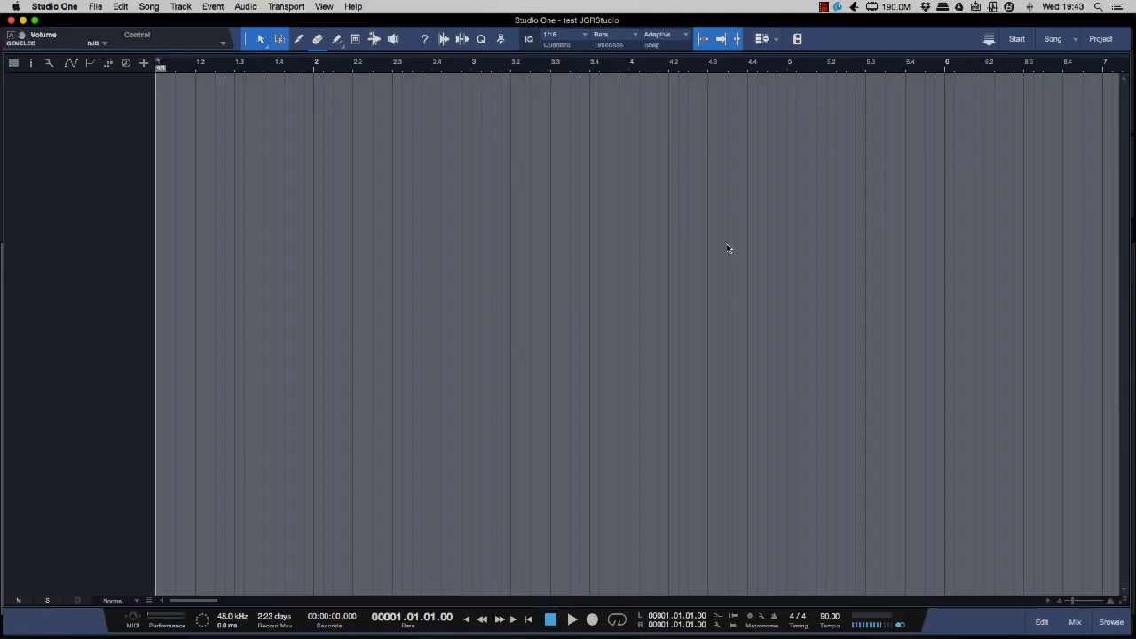
# Examine how the song's inputs and outputs are routed to the Studio 192 Mobile in the audio I/O setup.
pyautogui.click(229, 616)
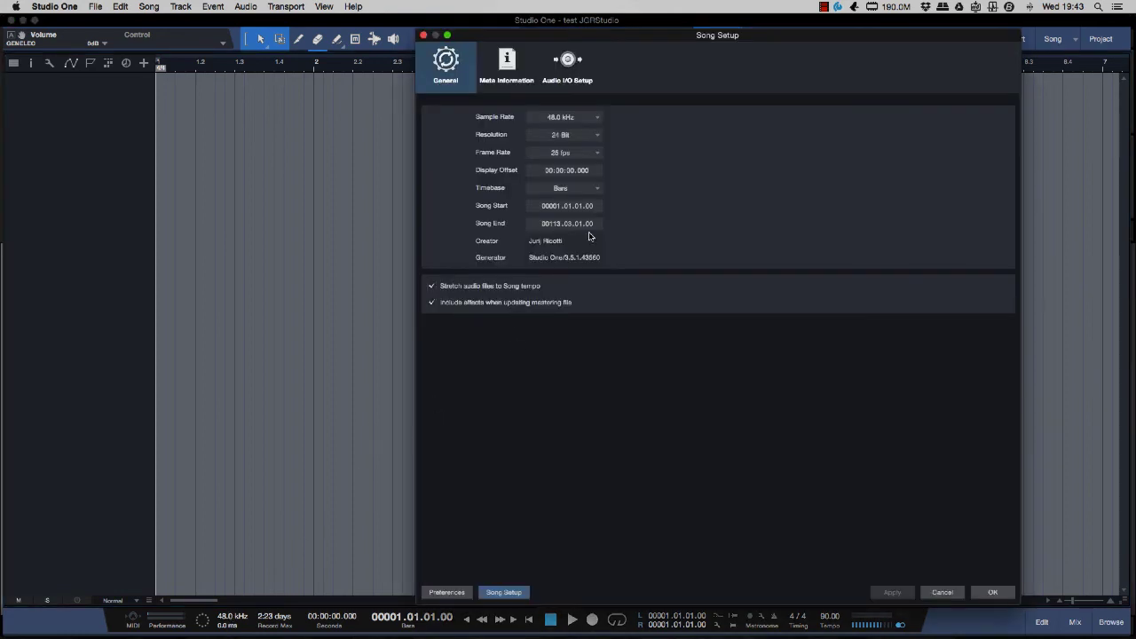
pyautogui.click(567, 59)
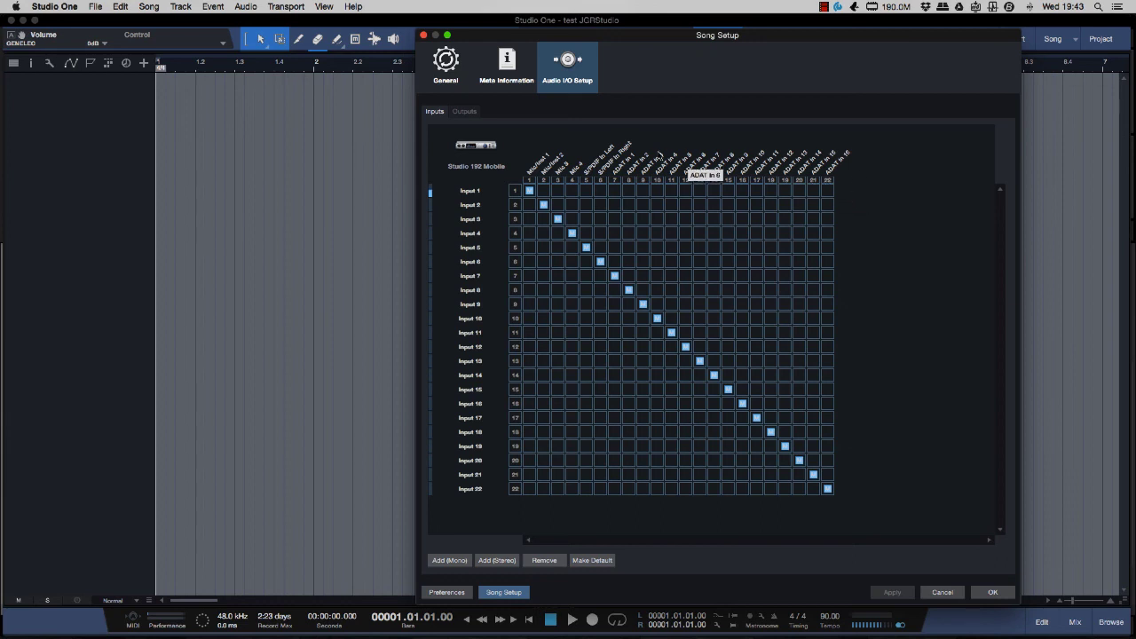
pyautogui.click(464, 112)
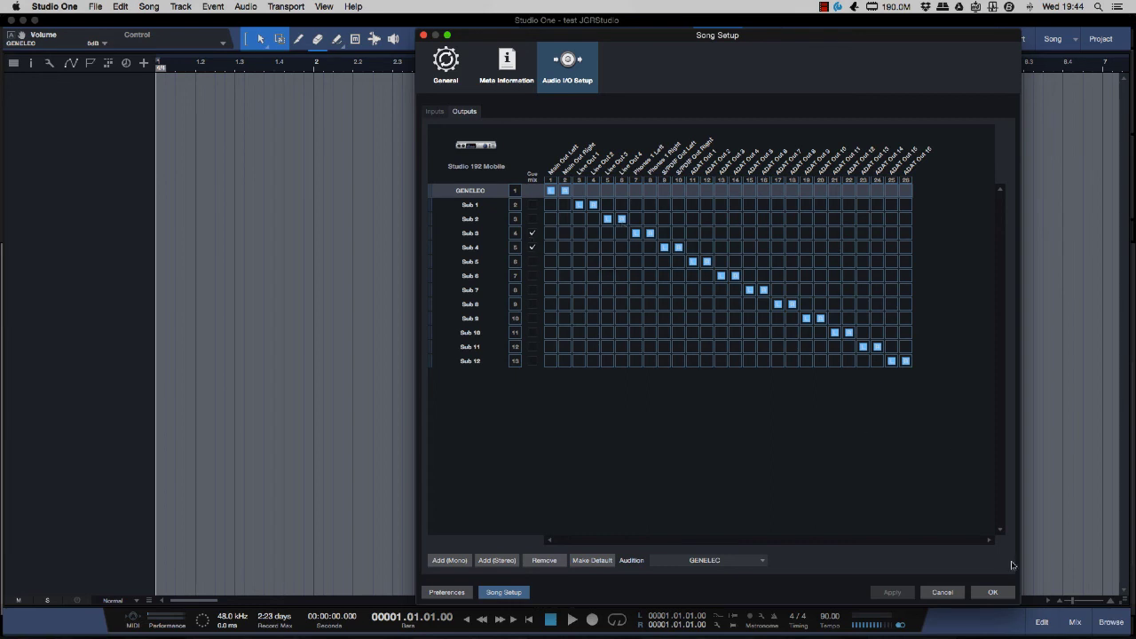
pyautogui.click(993, 592)
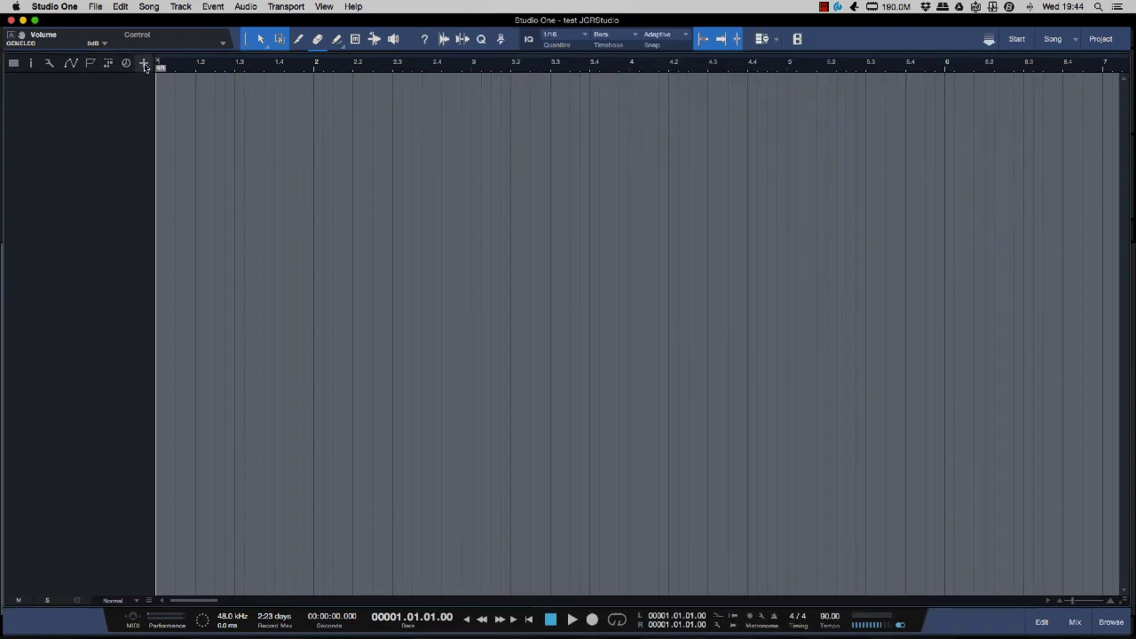
# Add 12 mono audio tracks starting at Input 1 with ascending inputs, and show the mixing console.
pyautogui.click(144, 63)
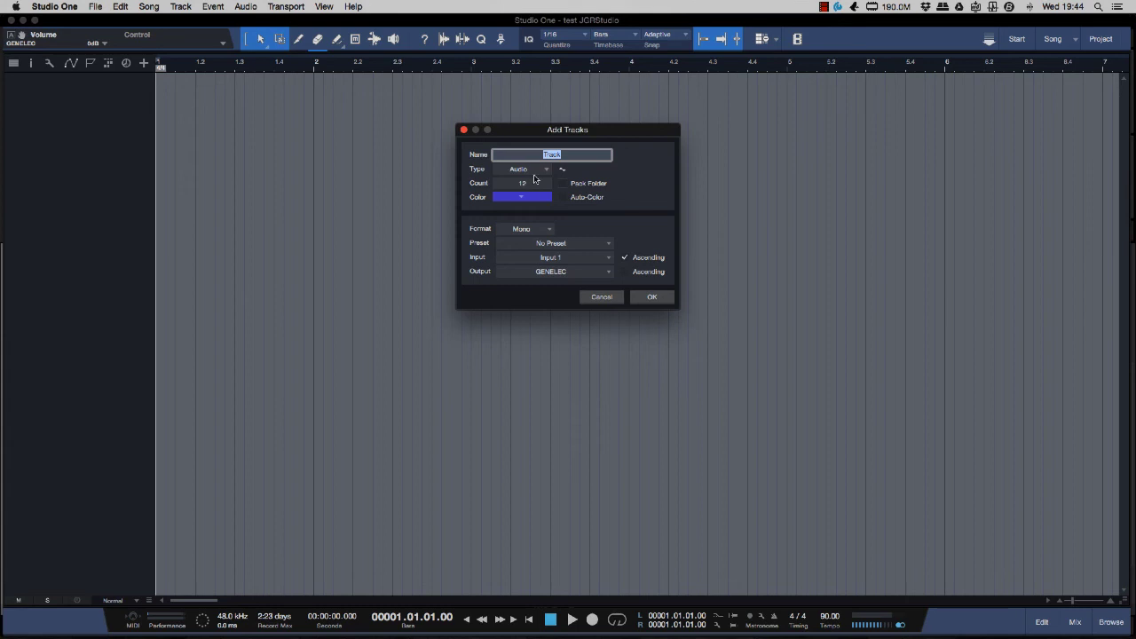
pyautogui.click(653, 297)
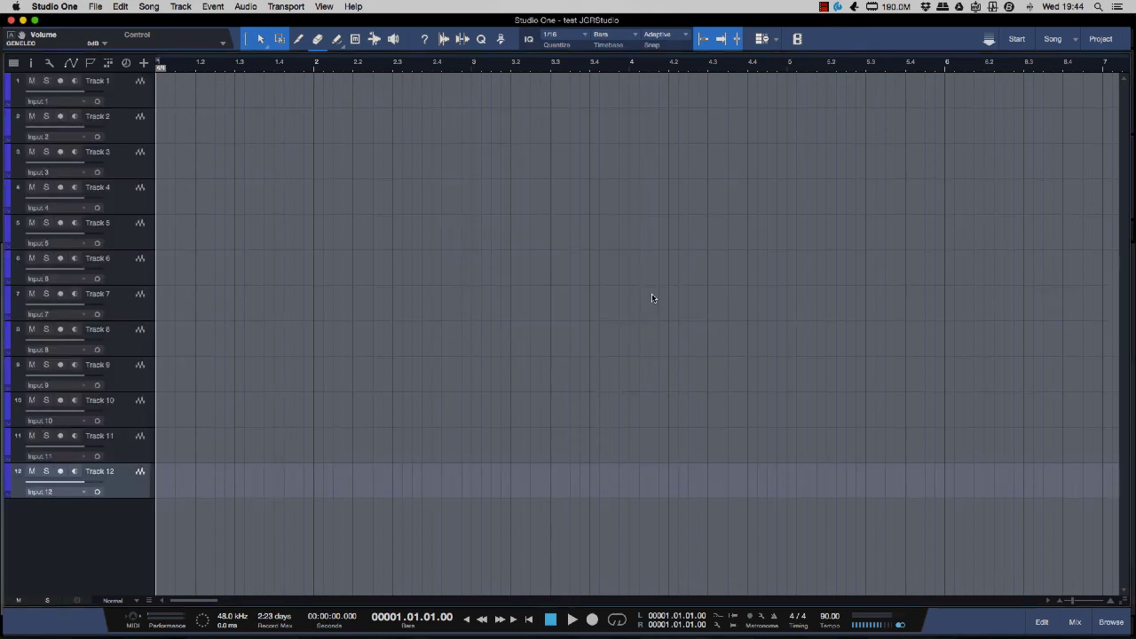
pyautogui.click(1075, 622)
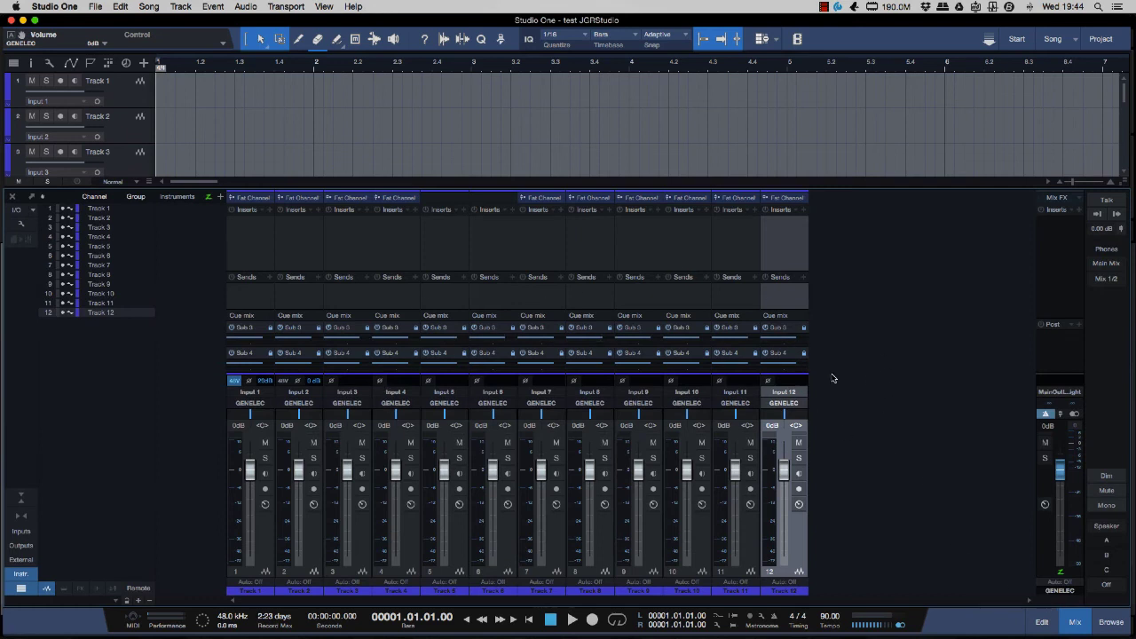
# Set the preamp gain of Input 1 to 29 dB and try the polarity switches on other channels.
pyautogui.click(252, 393)
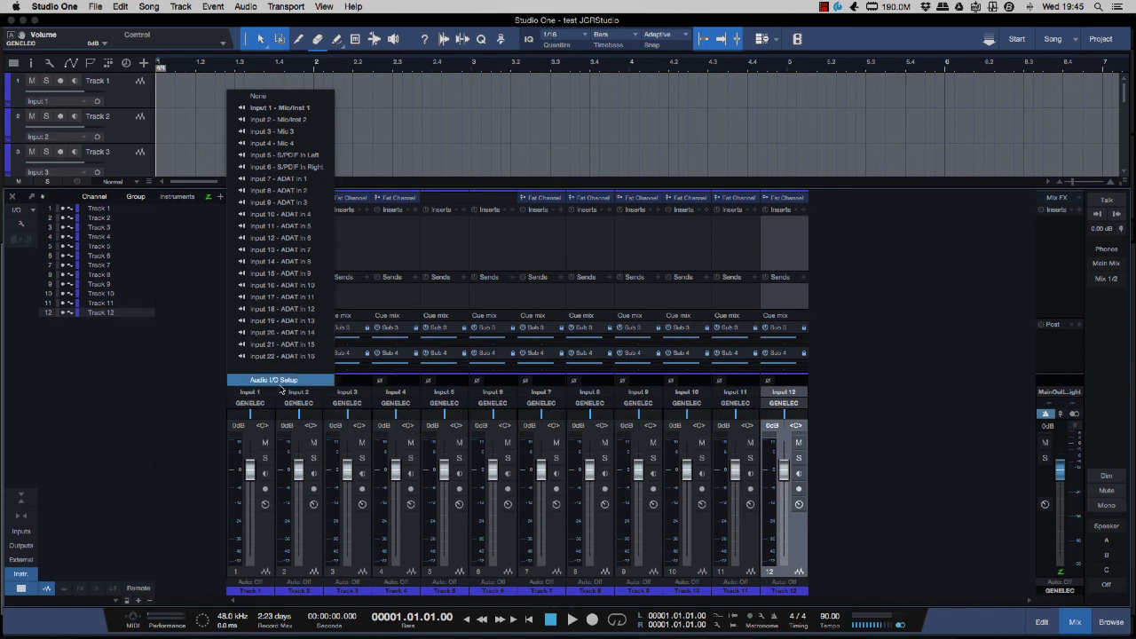
pyautogui.click(206, 372)
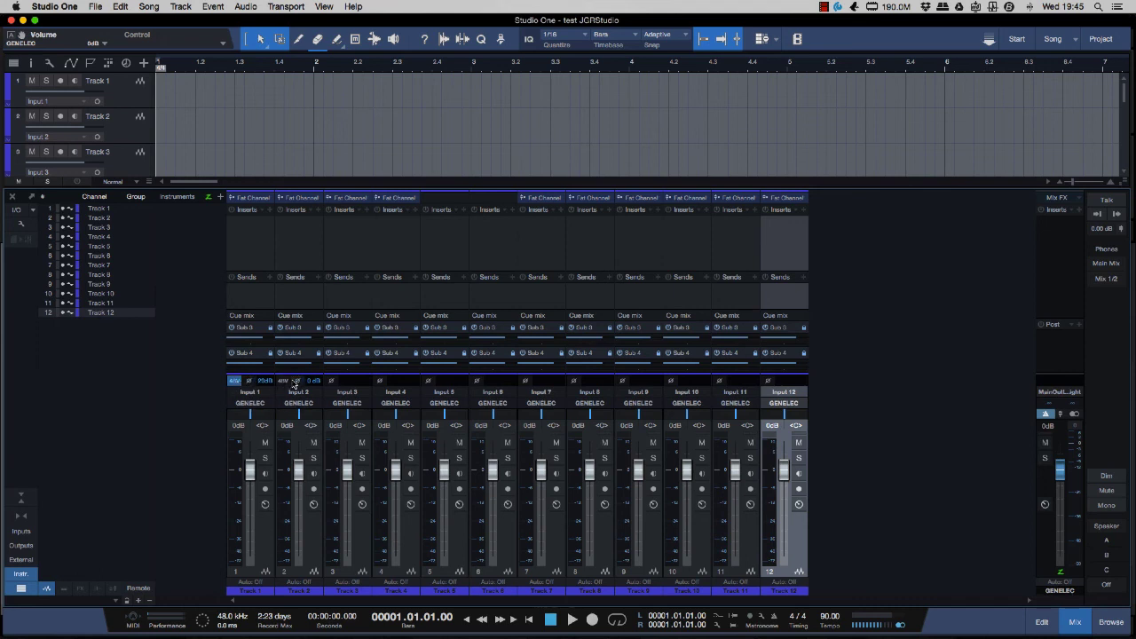
pyautogui.click(261, 426)
pyautogui.moveTo(261, 426); pyautogui.dragTo(261, 419)
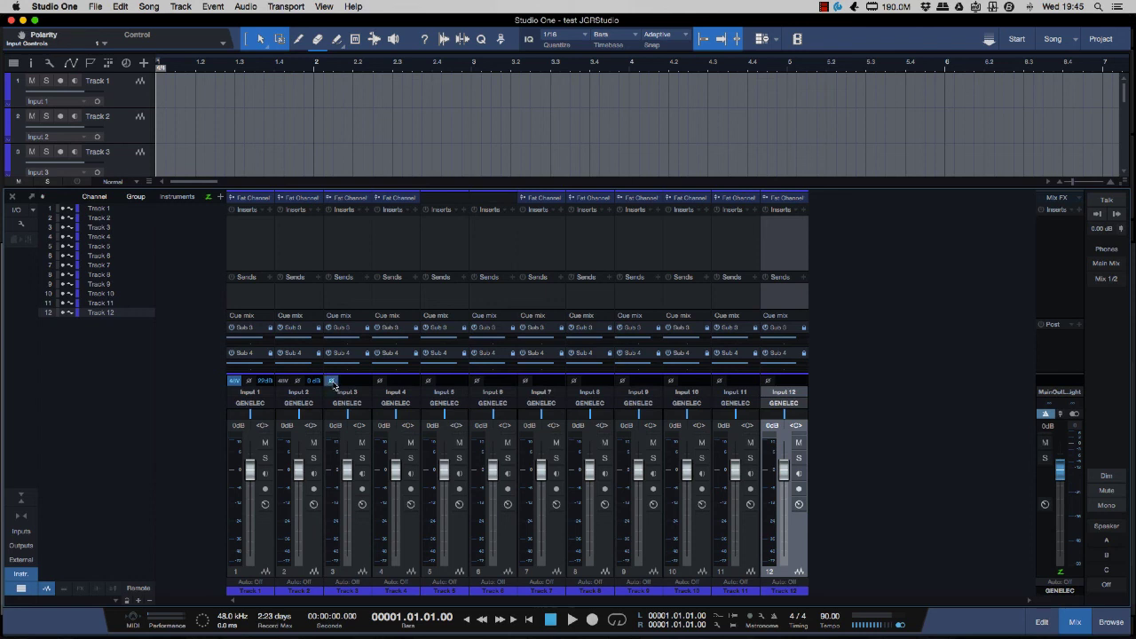
pyautogui.click(380, 381)
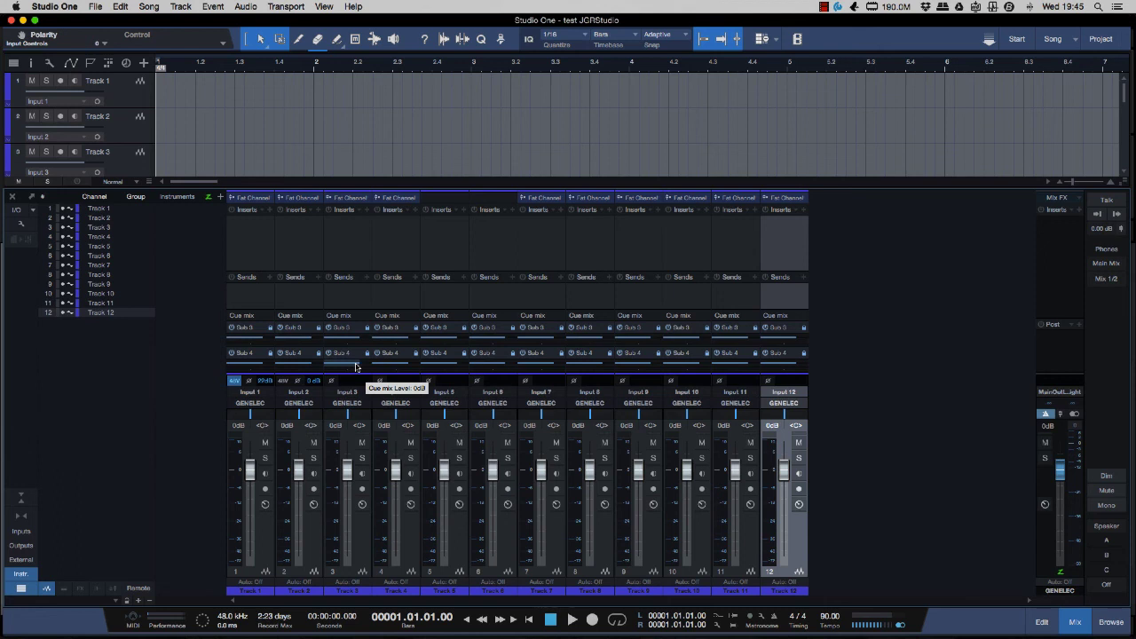
# Examine the gate, compressor, equalizer and limiter sections of Track 1's onboard DSP Fat Channel, then close it.
pyautogui.click(250, 200)
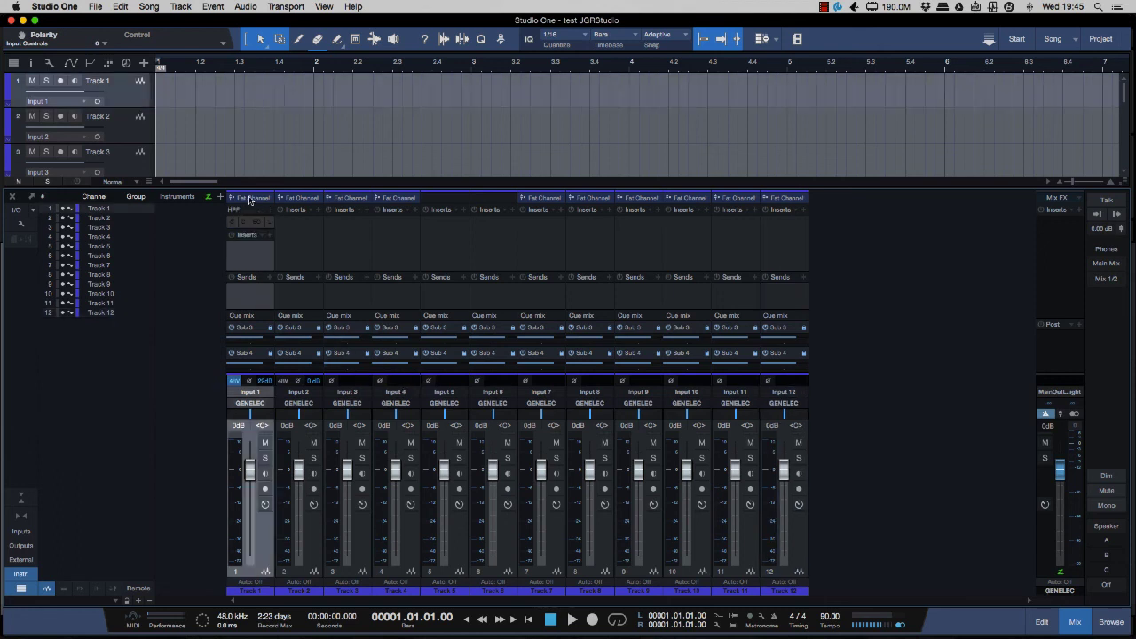
pyautogui.click(250, 201)
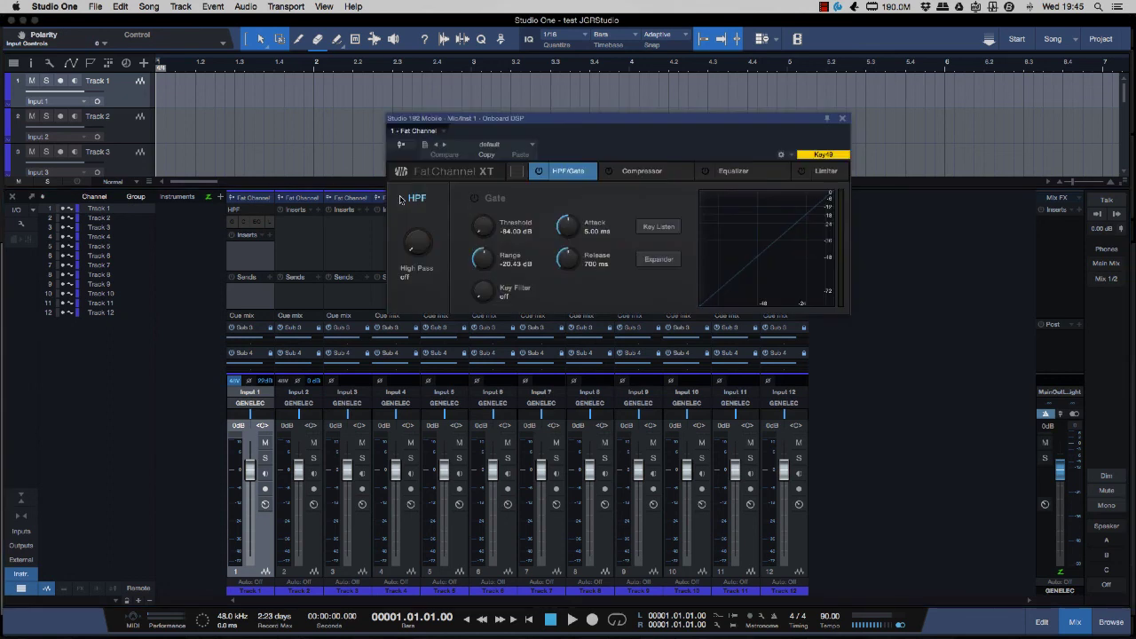
pyautogui.click(648, 178)
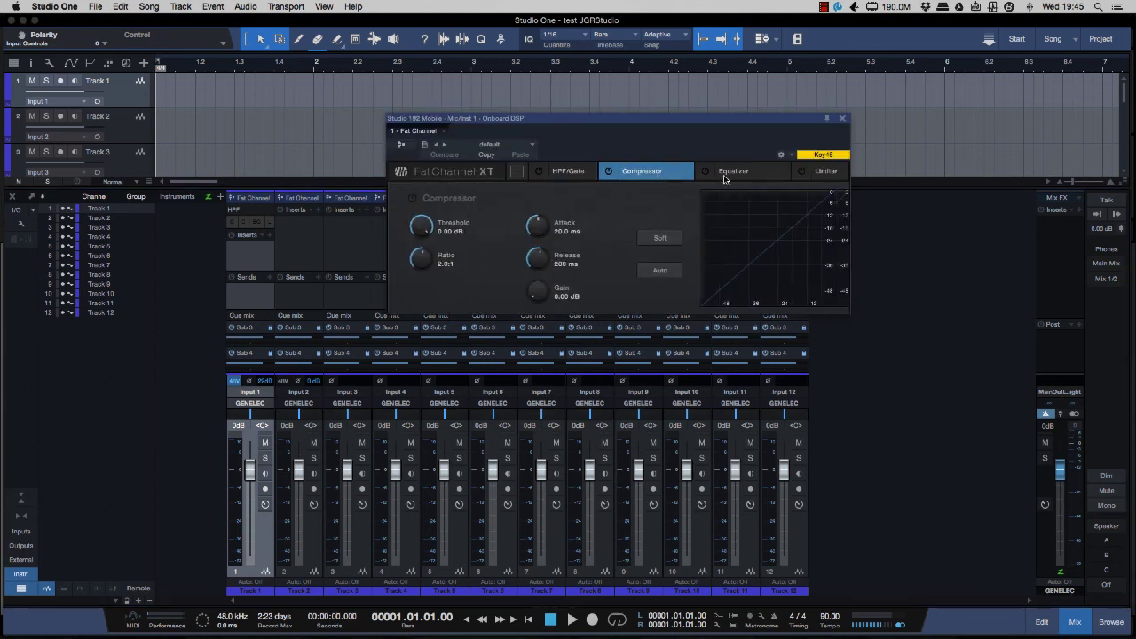
pyautogui.click(743, 176)
pyautogui.click(825, 173)
pyautogui.click(743, 172)
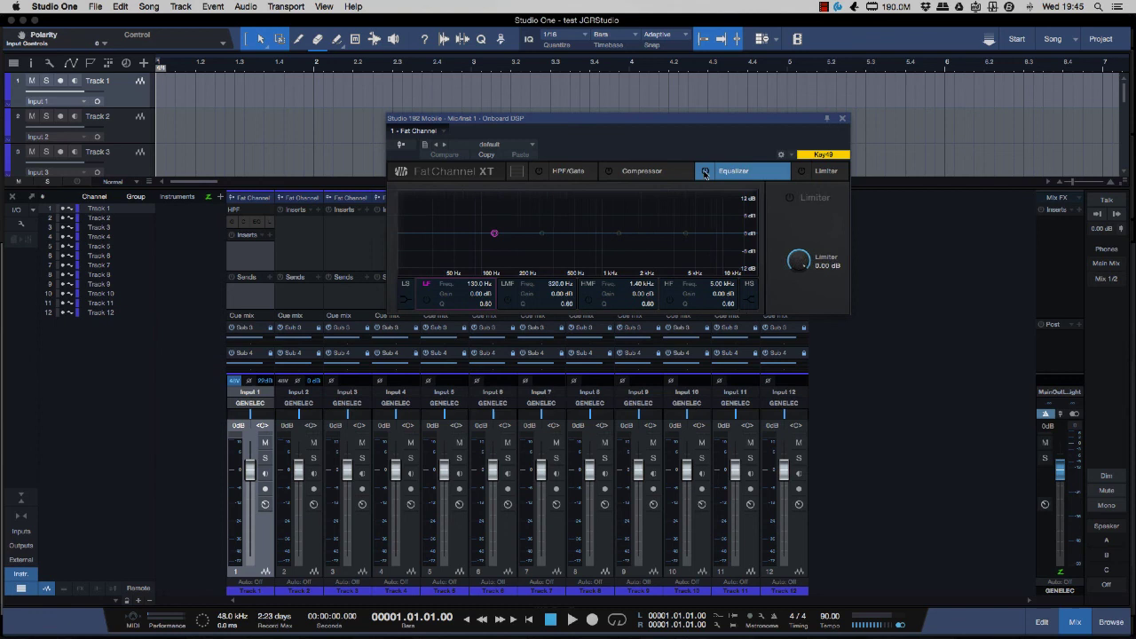
pyautogui.click(644, 171)
pyautogui.click(562, 174)
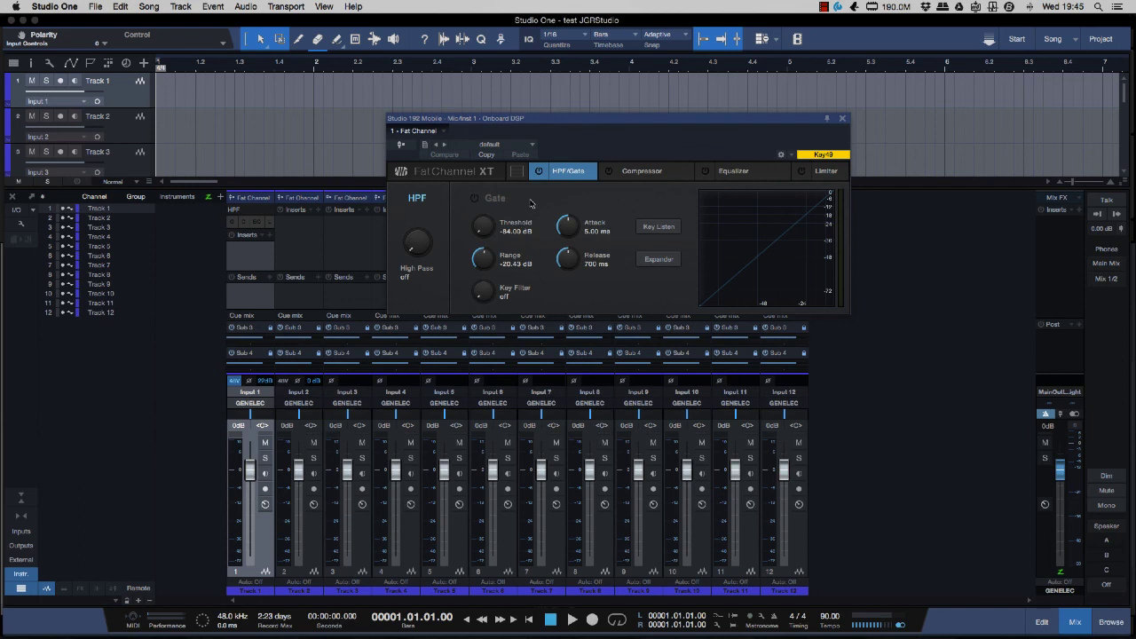
pyautogui.moveTo(555, 121); pyautogui.dragTo(635, 263)
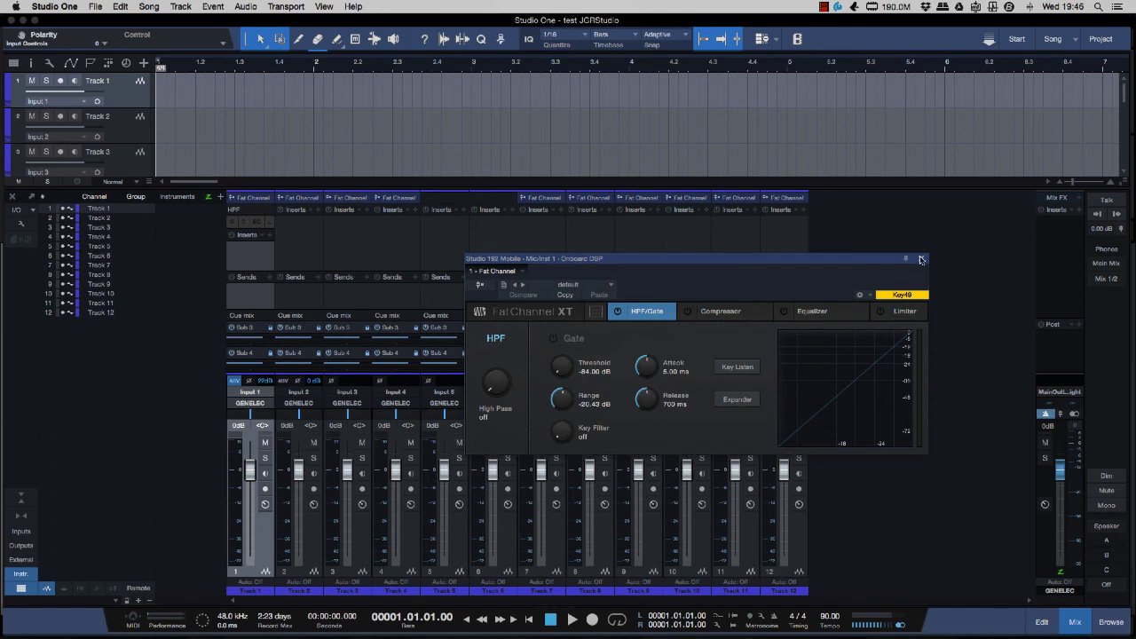
pyautogui.click(922, 259)
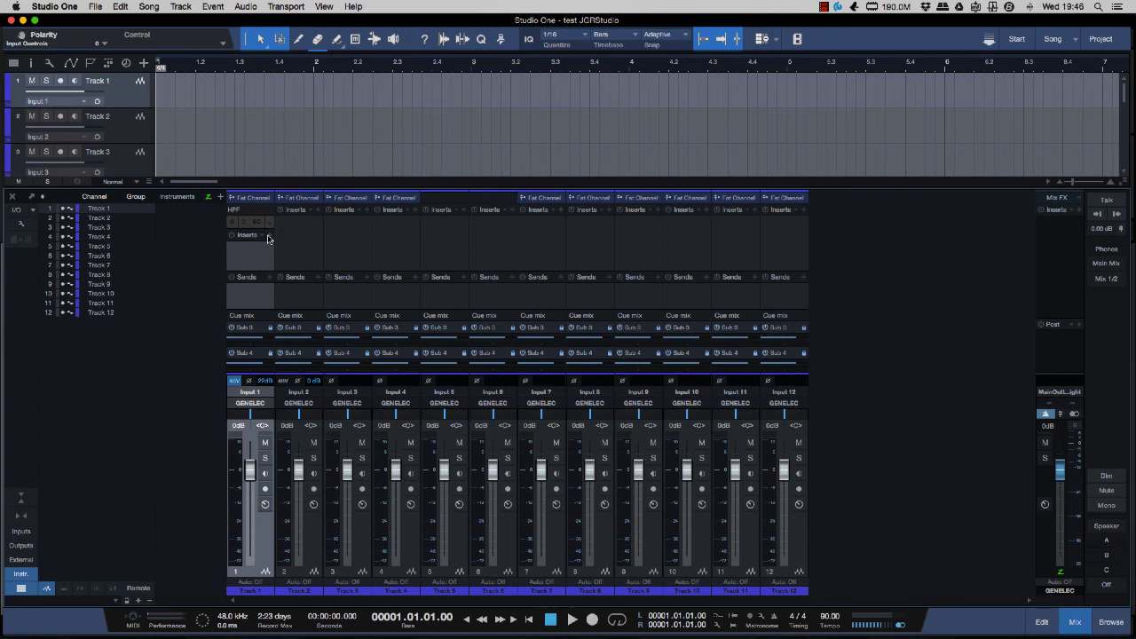
pyautogui.click(251, 197)
# Search the plug-ins for "fat", insert Fat Channel on Track 1 and close the plug-in window.
pyautogui.click(270, 213)
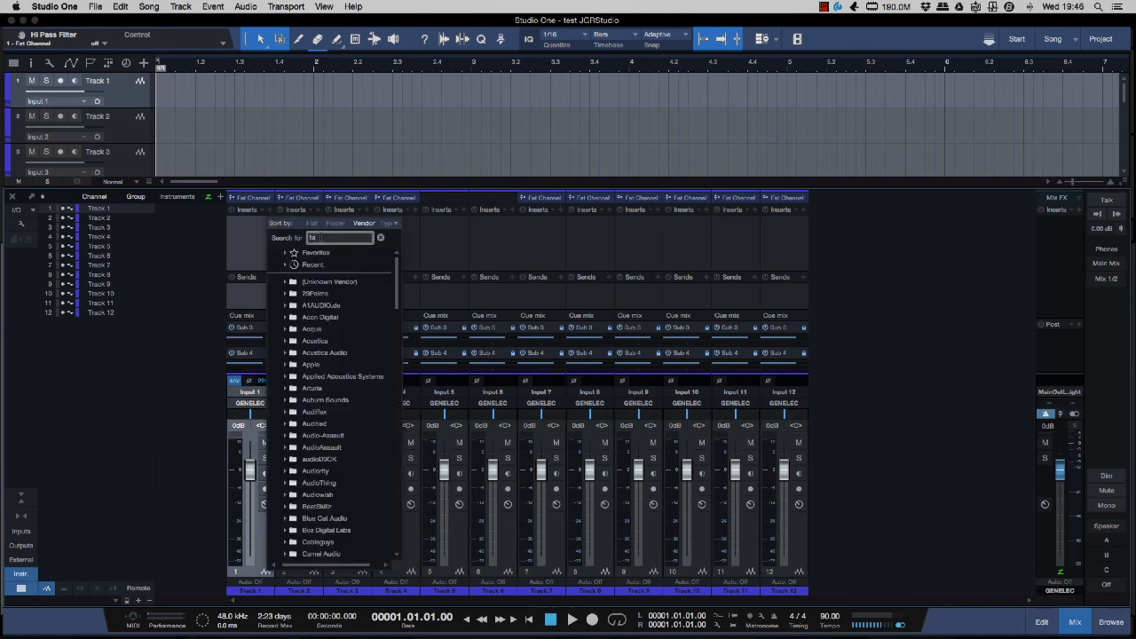
pyautogui.write('fat')
pyautogui.click(313, 263)
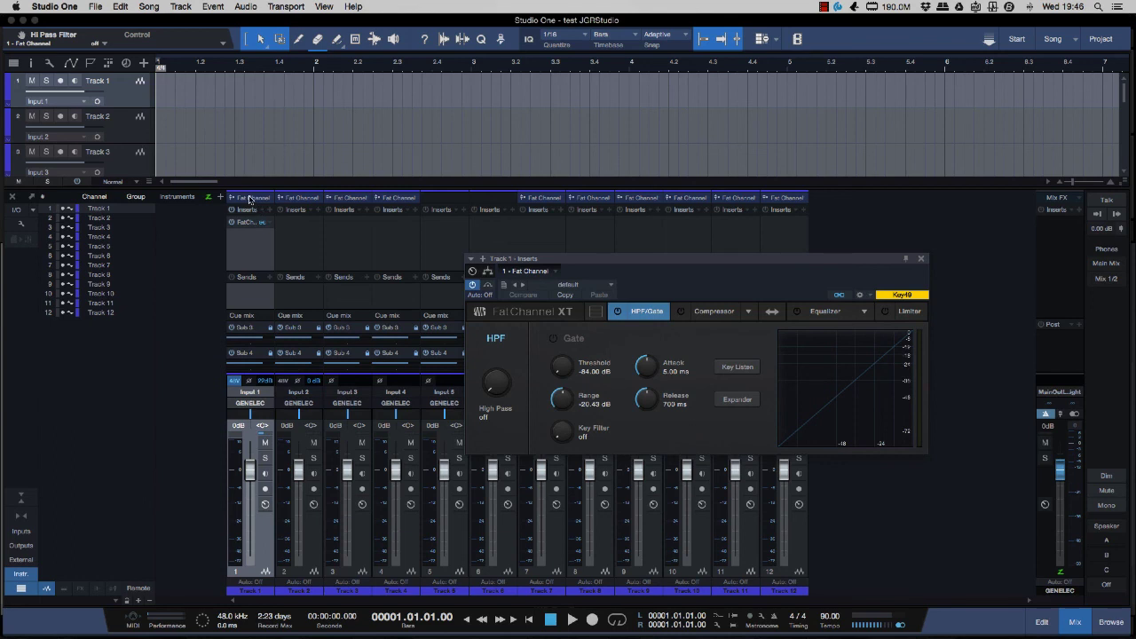
pyautogui.click(921, 259)
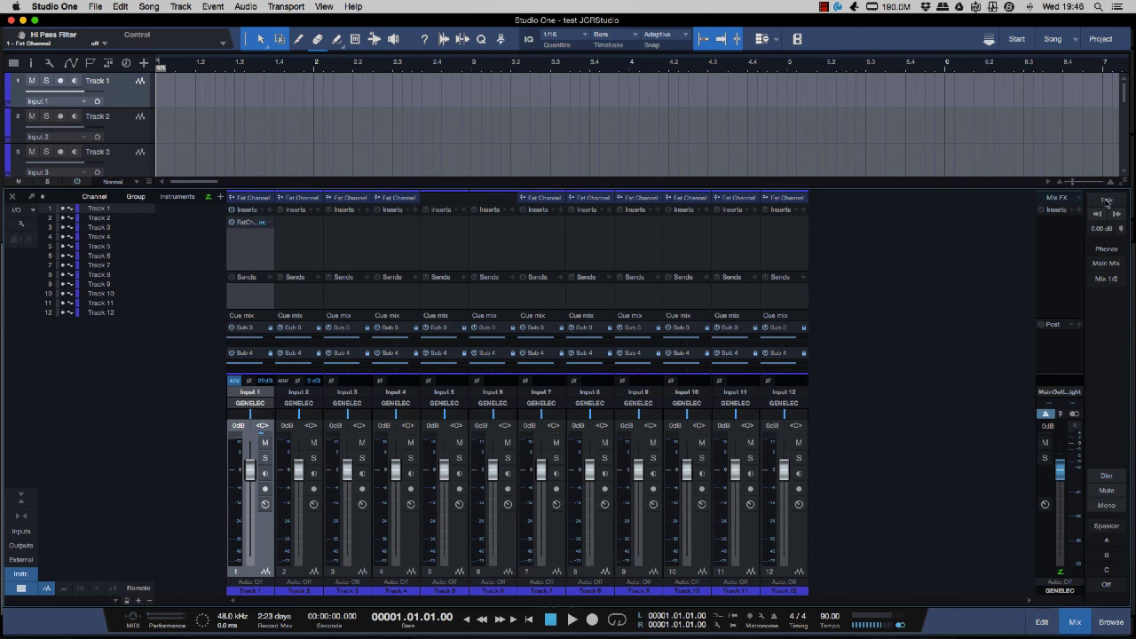
# View the available sources for the main monitor mix and try the dim, mute and mono monitoring switches.
pyautogui.click(1106, 265)
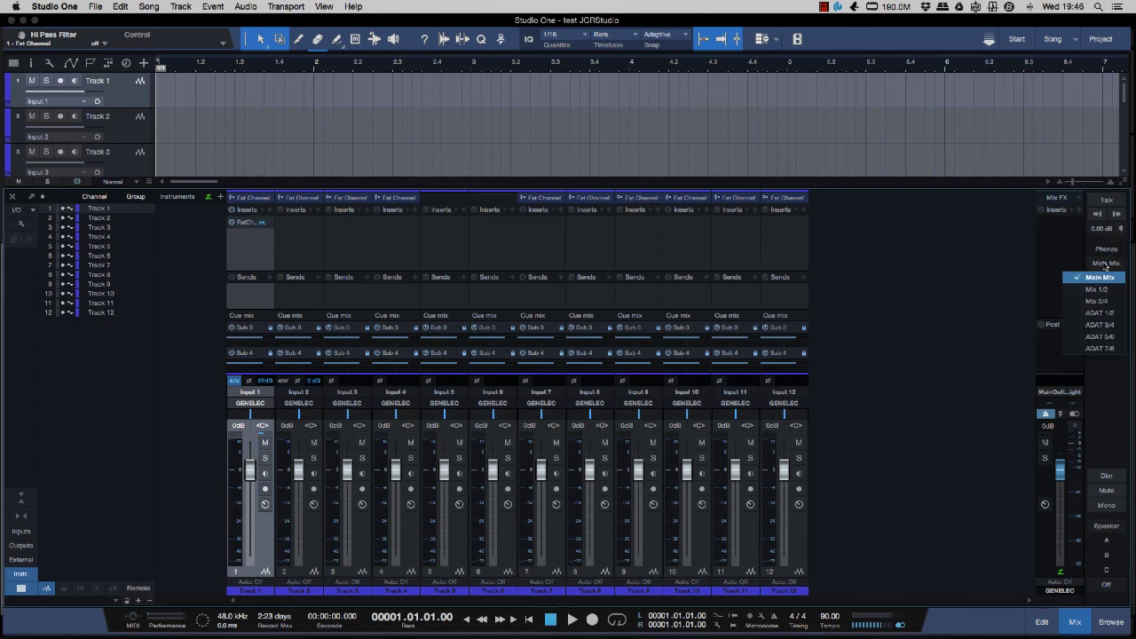
pyautogui.click(1110, 391)
pyautogui.click(1107, 476)
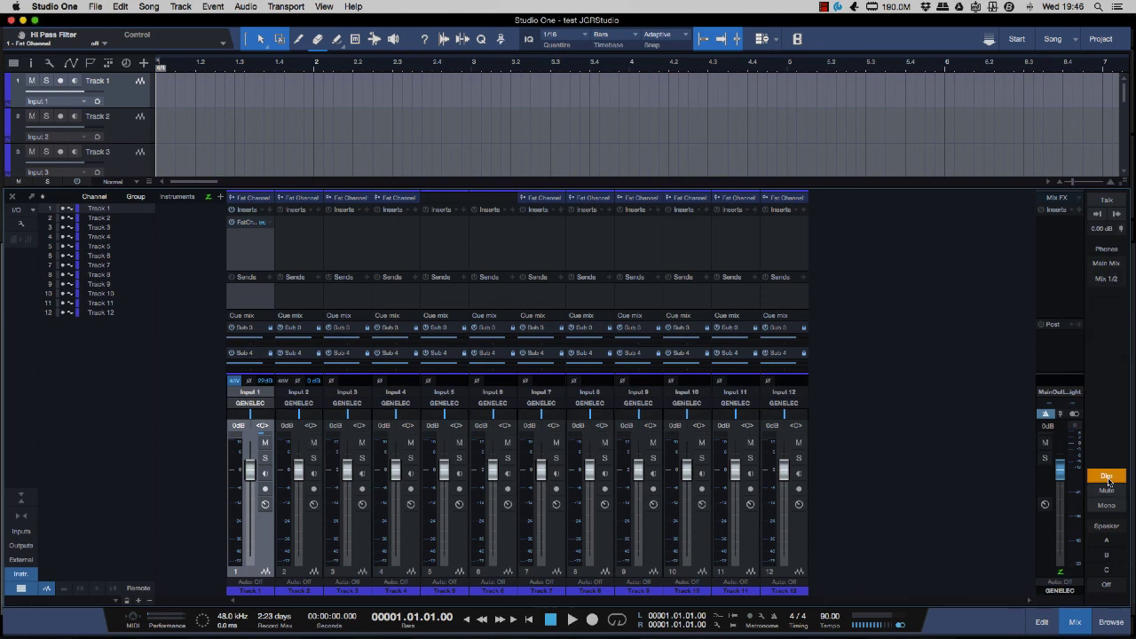
pyautogui.click(1108, 492)
pyautogui.click(1108, 493)
pyautogui.click(1110, 509)
pyautogui.click(1110, 508)
# Open the audio processing preferences to check the dropout protection and low latency monitoring settings.
pyautogui.click(1062, 574)
pyautogui.click(228, 619)
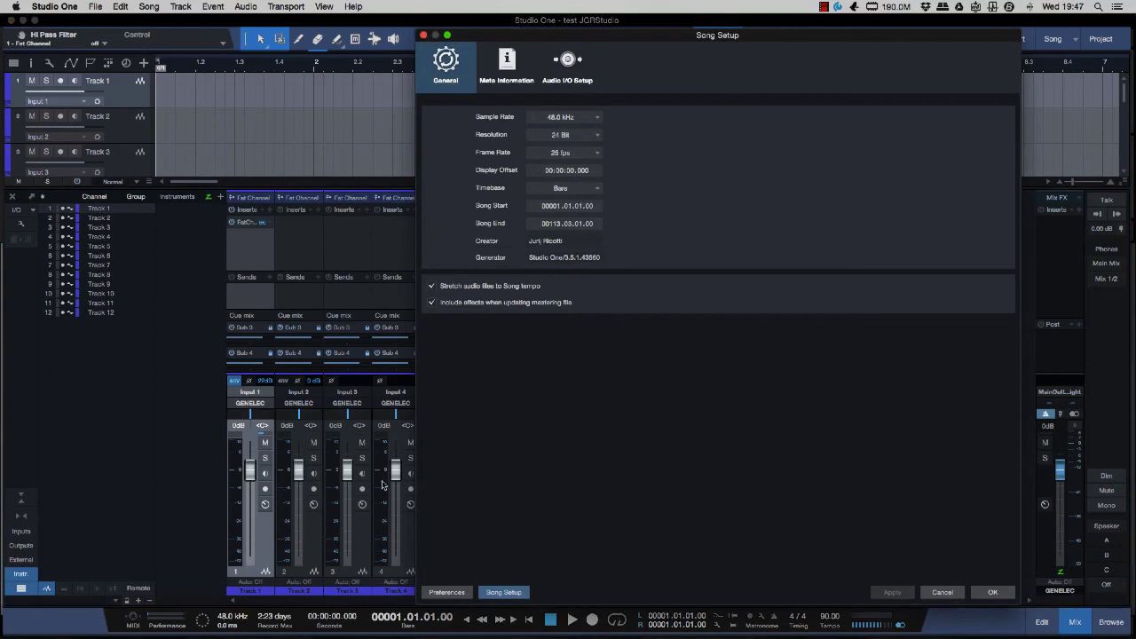
pyautogui.click(447, 592)
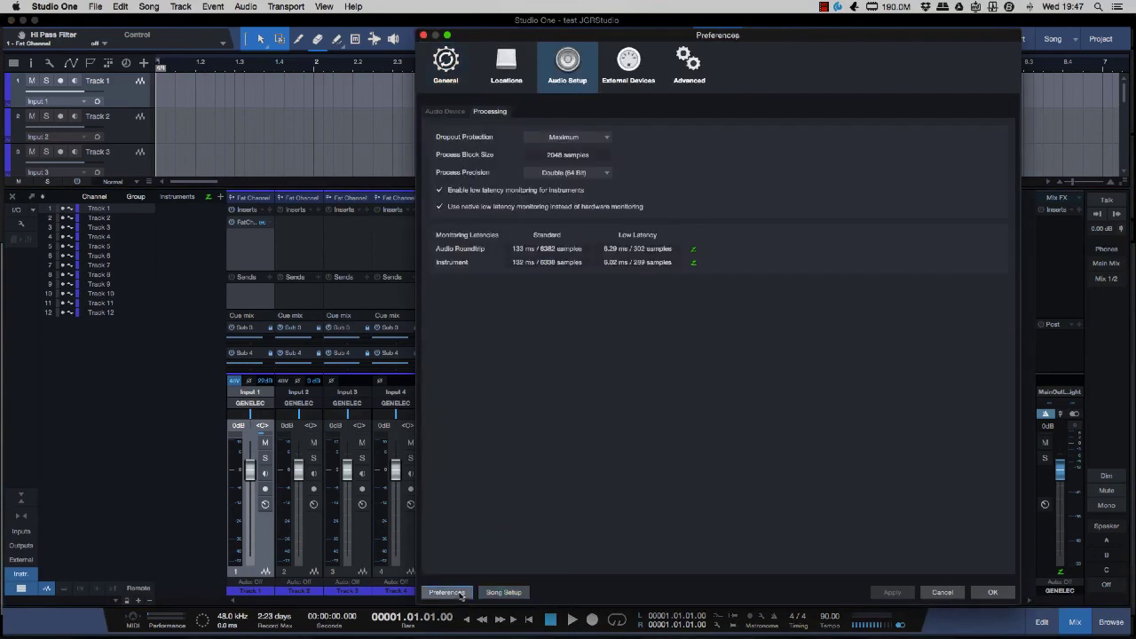